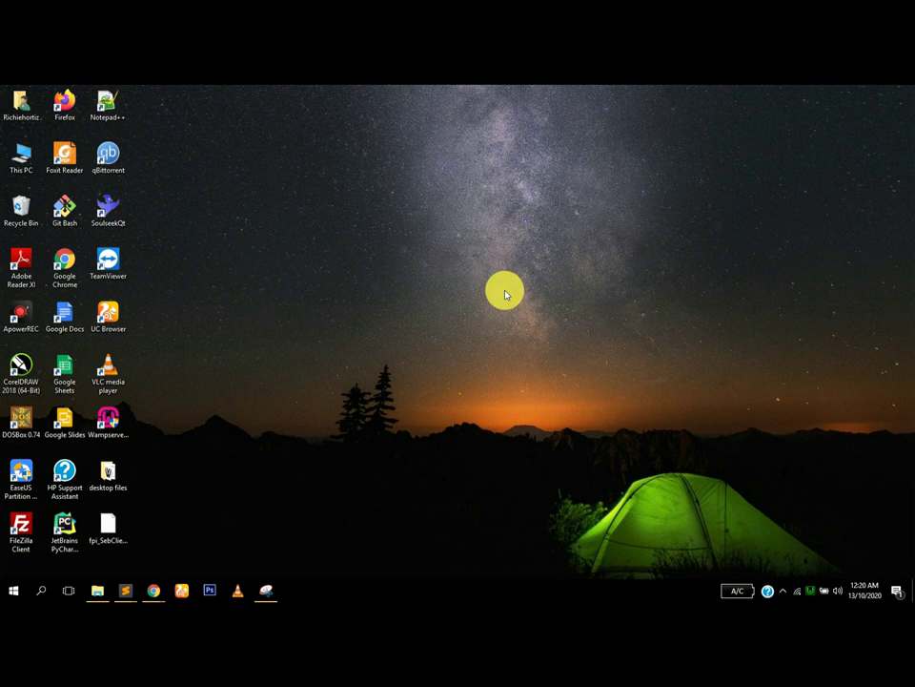
- Switch to Google Chrome and open the Federal Polytechnic Ilaro website at federalpolyilaro.edu.ng
{"action": "mouse_move", "coordinate": [150, 593]}
{"action": "left_click", "coordinate": [270, 511]}
{"action": "left_click", "coordinate": [244, 114]}
{"action": "type", "text": "fed"}
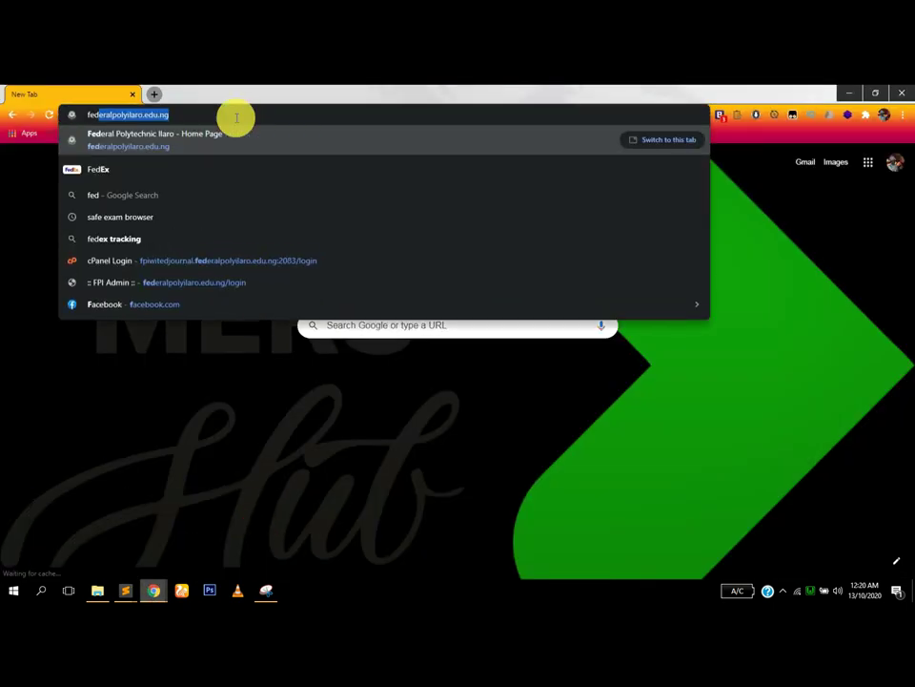
{"action": "key", "text": "Return"}
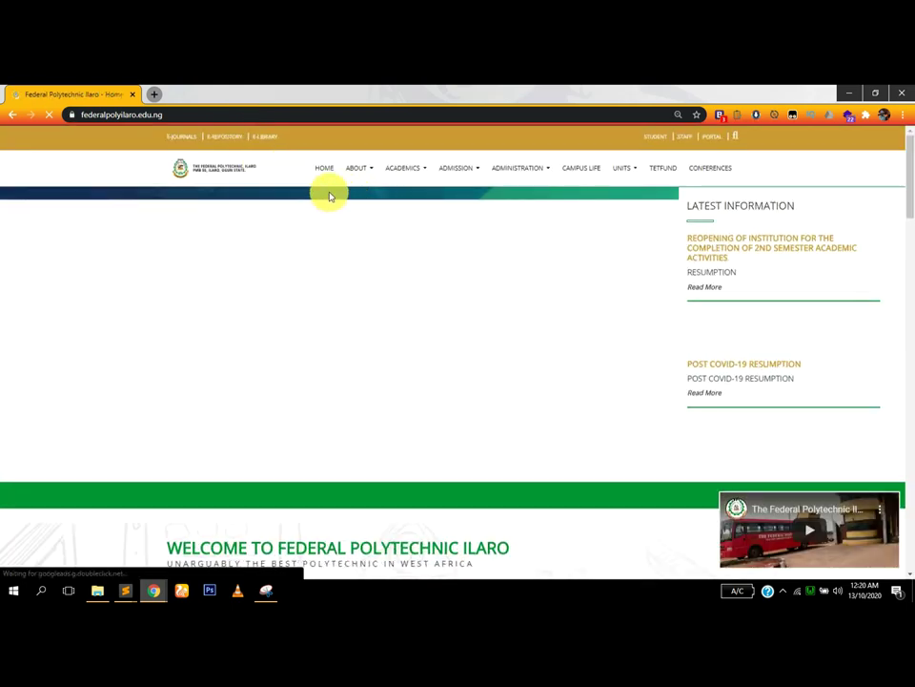
- Open the full news article on the procedure for setting up Safe Exam Browser and configuration from Latest News & Events
{"action": "scroll", "coordinate": [362, 221], "scroll_direction": "down", "scroll_amount": 5}
{"action": "scroll", "coordinate": [361, 231], "scroll_direction": "down", "scroll_amount": 5}
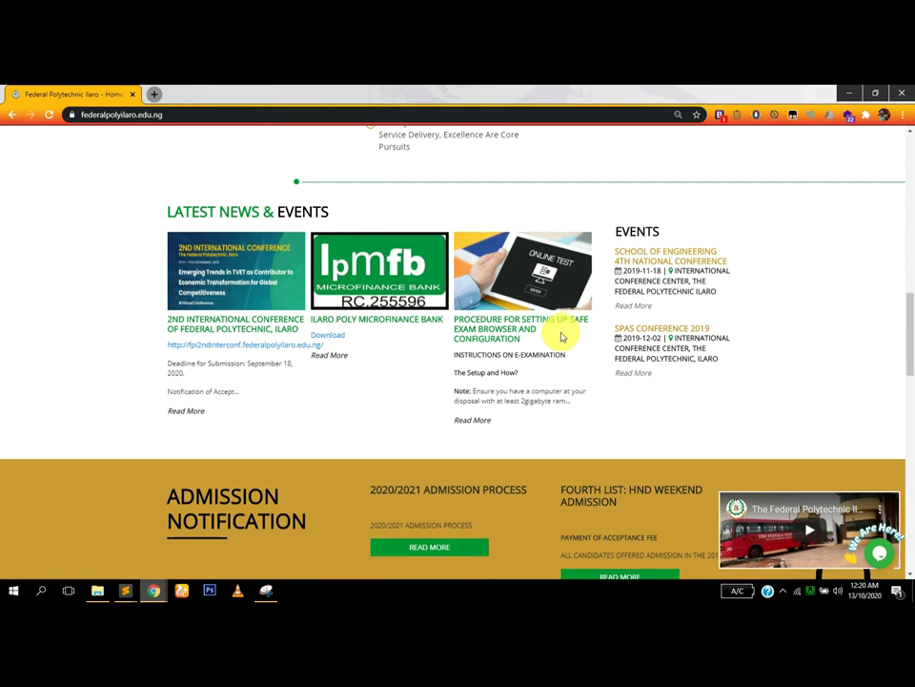
{"action": "left_click", "coordinate": [475, 420]}
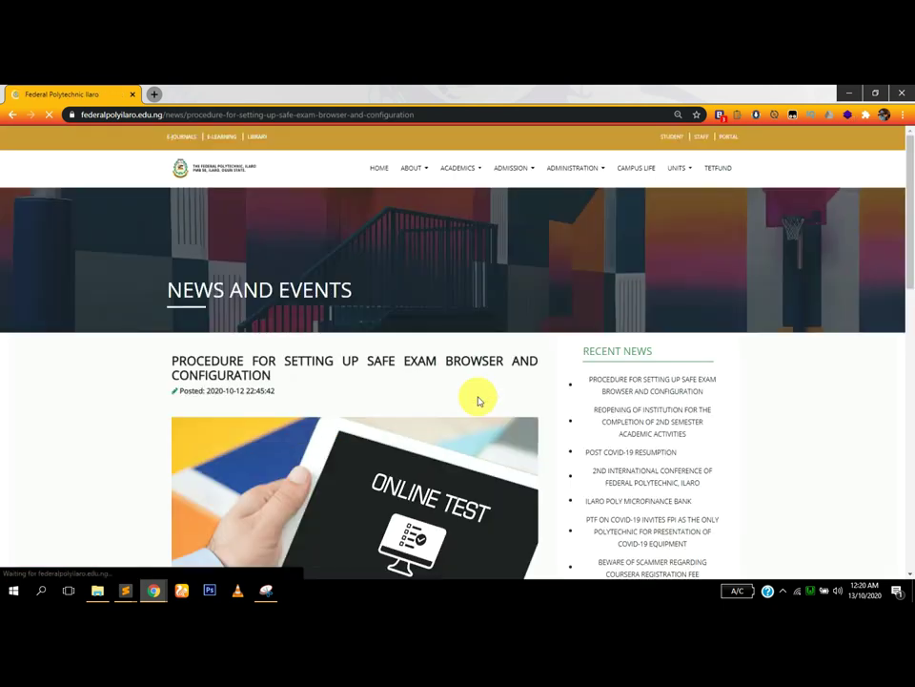
- Request the Safe Exam Browser 3.0 for Windows installer through the article's Step 1 link, then cancel the duplicate download
{"action": "scroll", "coordinate": [324, 353], "scroll_direction": "down", "scroll_amount": 2}
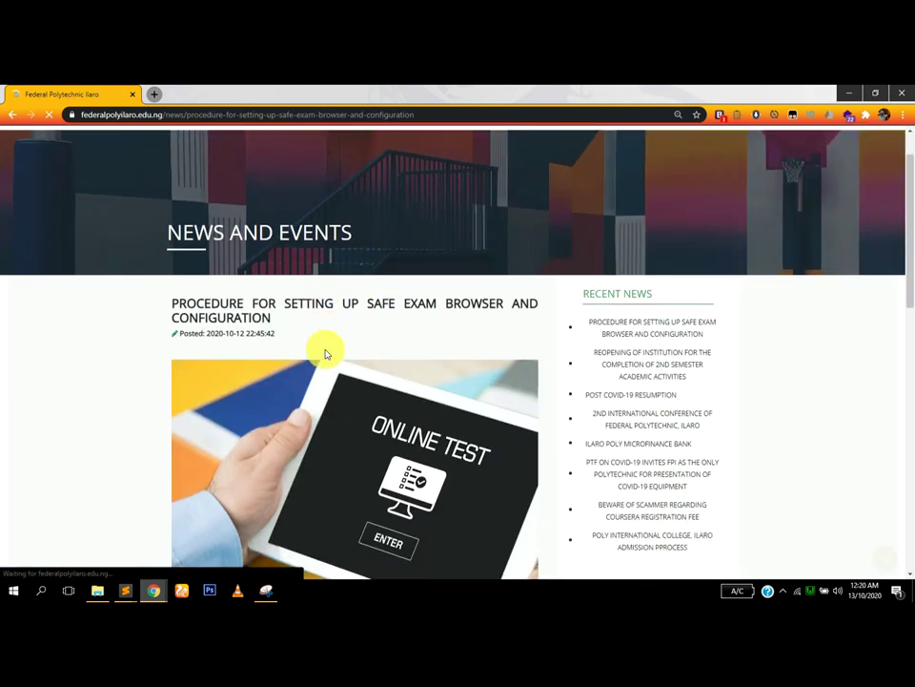
{"action": "scroll", "coordinate": [324, 355], "scroll_direction": "down", "scroll_amount": 3}
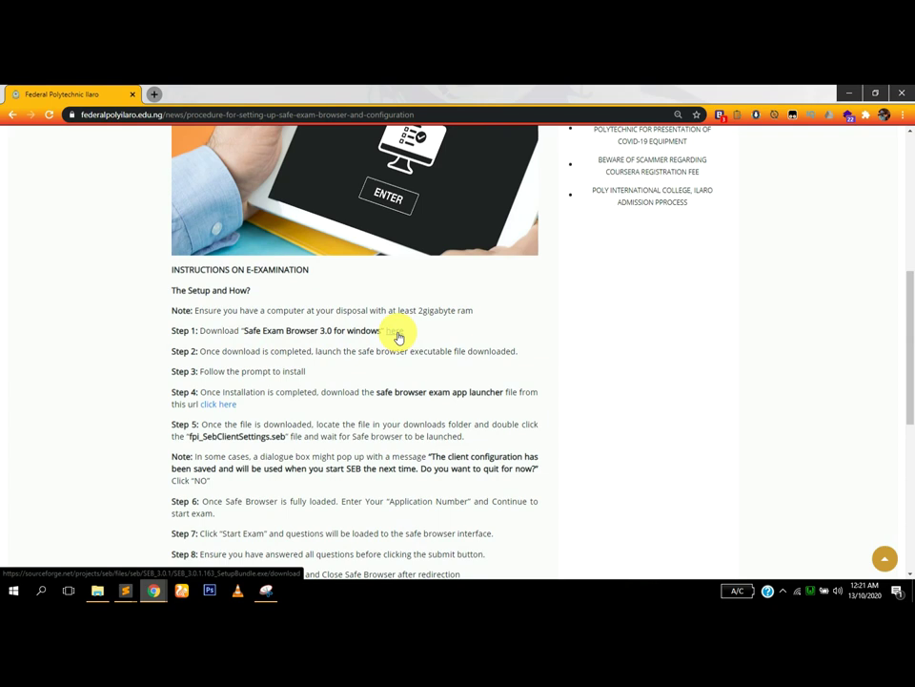
{"action": "left_click", "coordinate": [399, 337]}
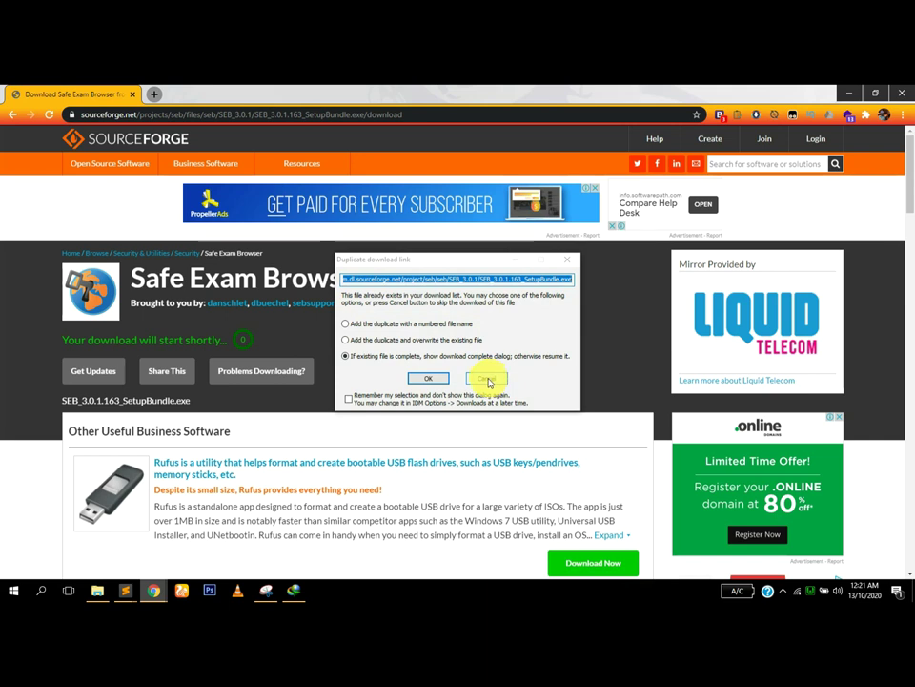
{"action": "left_click", "coordinate": [488, 379]}
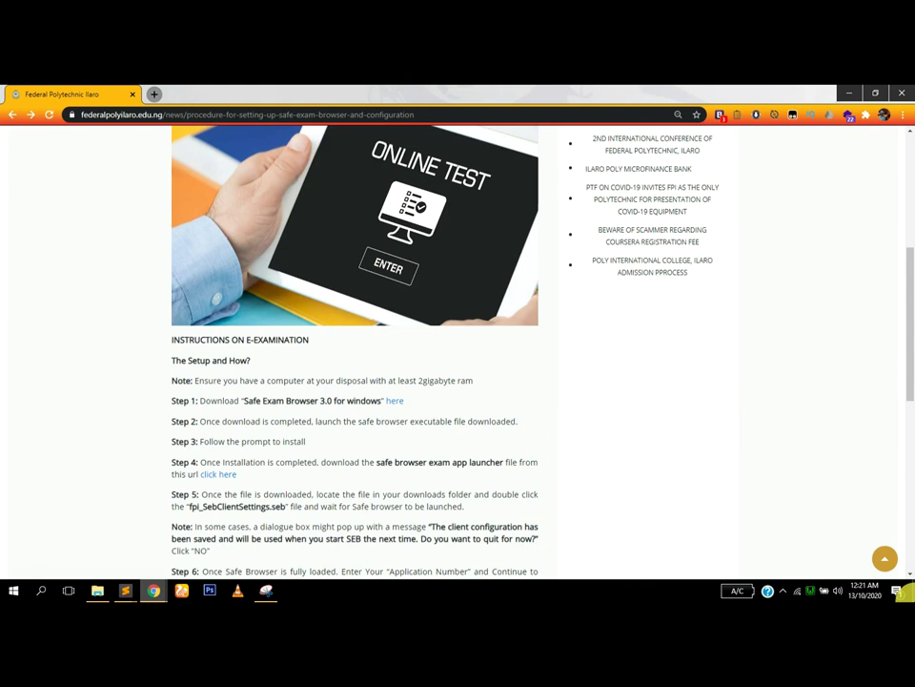
- Install Safe Exam Browser from SEB_3.0.1.163_SetupBundle in Downloads > Programs, accepting the license terms, and clear the windows away when finished
{"action": "left_click", "coordinate": [910, 590]}
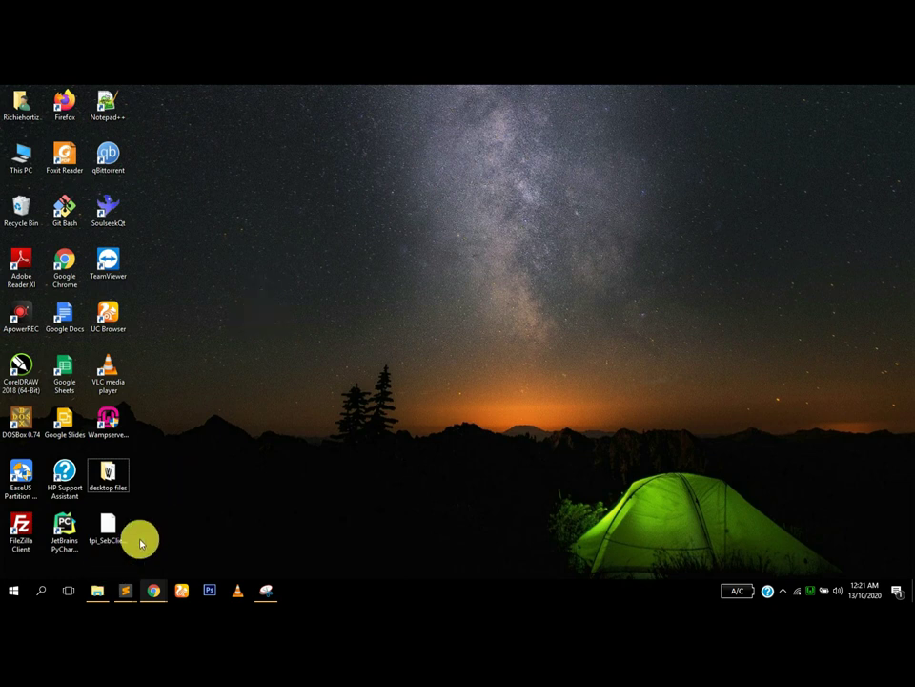
{"action": "left_click", "coordinate": [97, 589]}
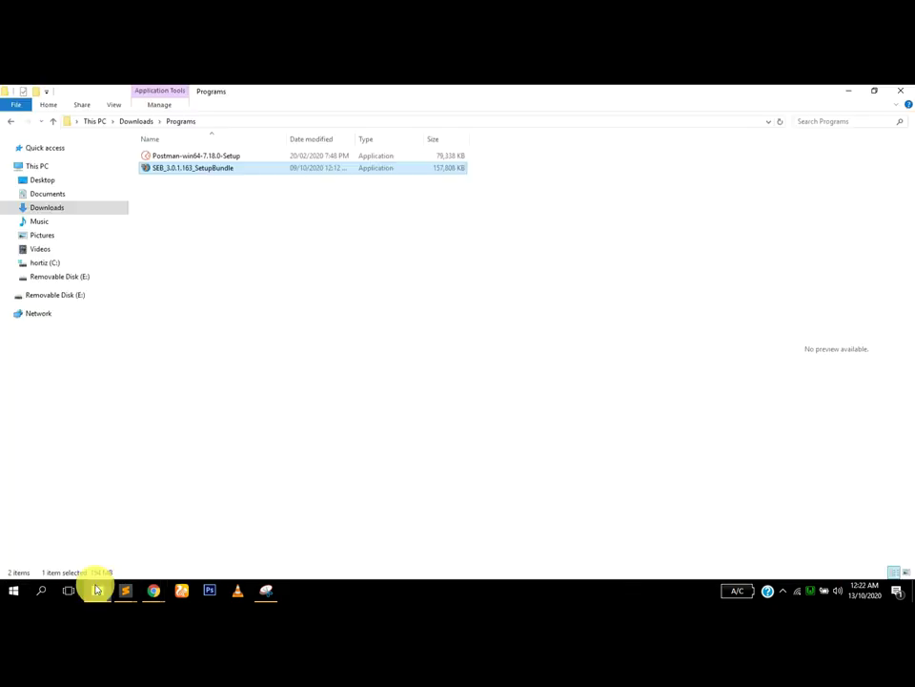
{"action": "double_click", "coordinate": [209, 169]}
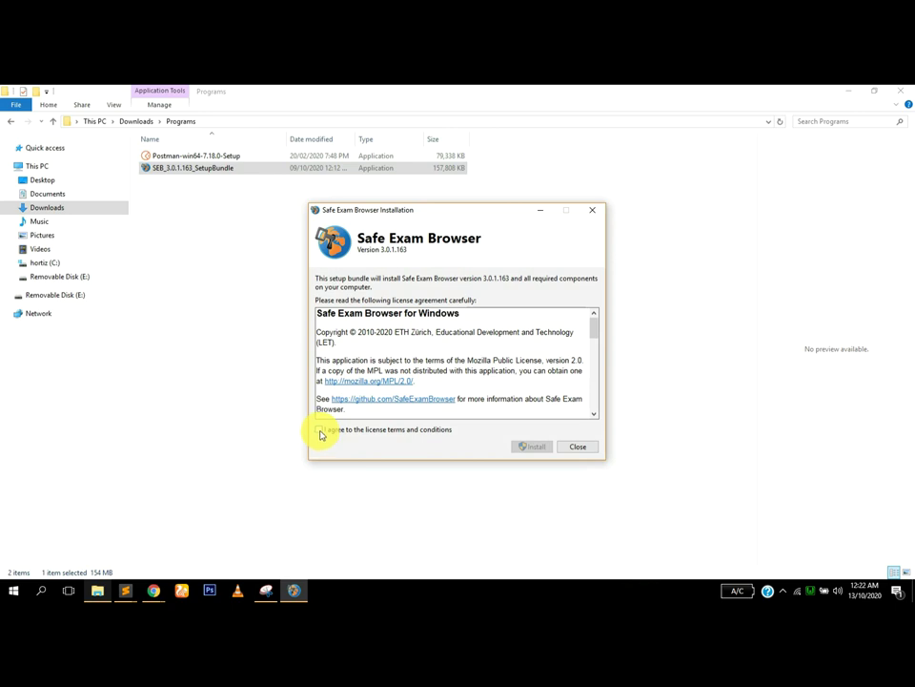
{"action": "left_click", "coordinate": [321, 431]}
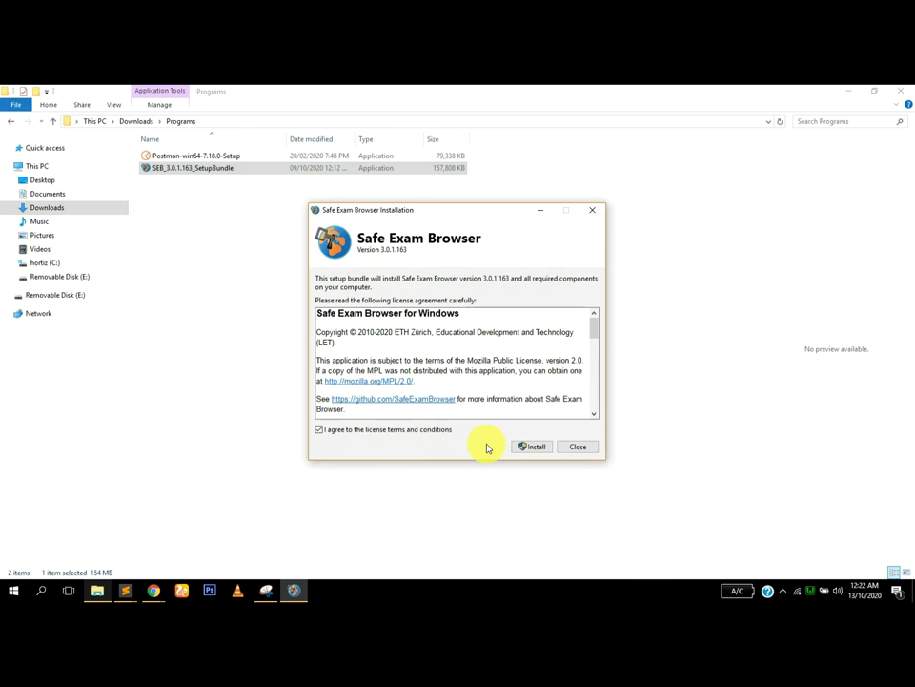
{"action": "left_click", "coordinate": [530, 447]}
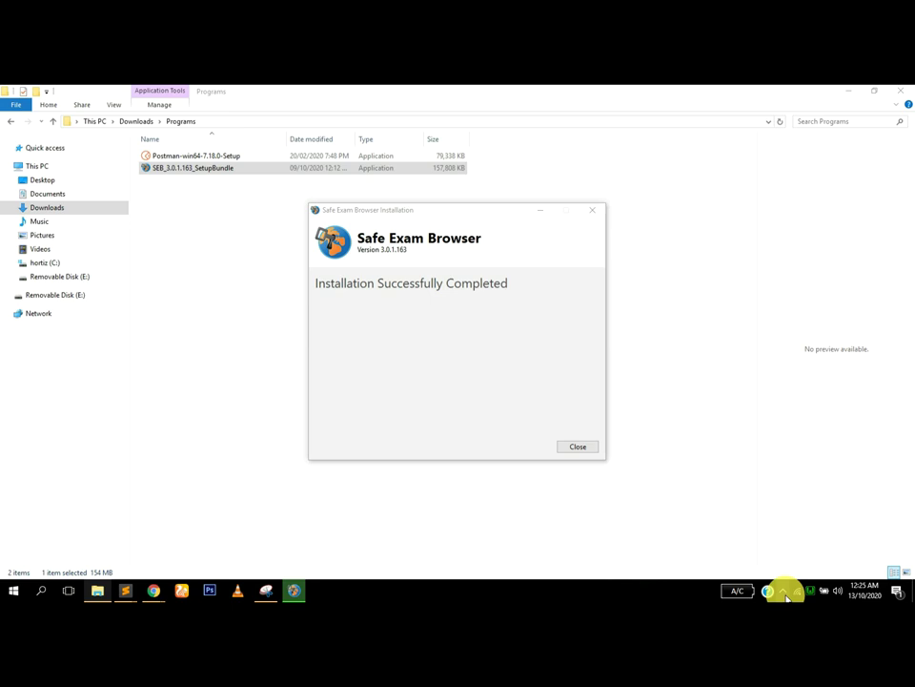
{"action": "left_click", "coordinate": [587, 449]}
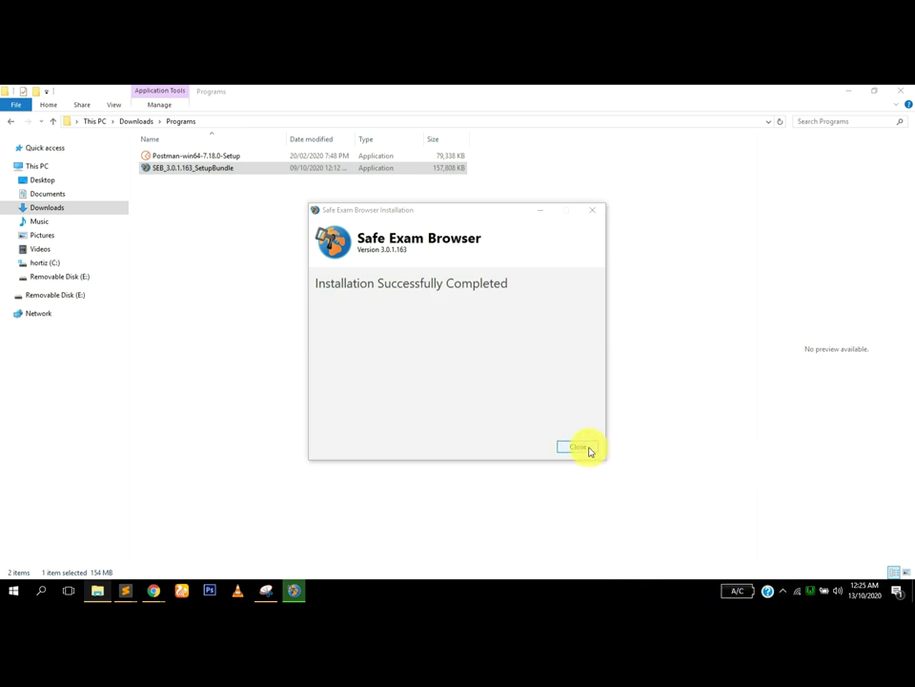
{"action": "left_click", "coordinate": [846, 91]}
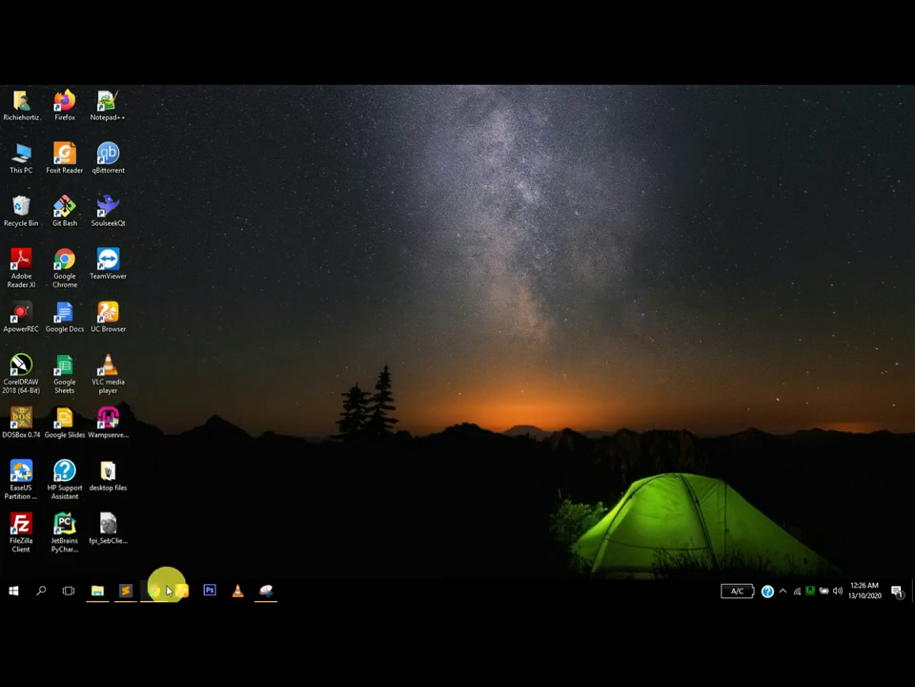
- Return to the setup article in Chrome and read Step 4 on downloading the safe browser exam app launcher file
{"action": "mouse_move", "coordinate": [156, 590]}
{"action": "left_click", "coordinate": [217, 550]}
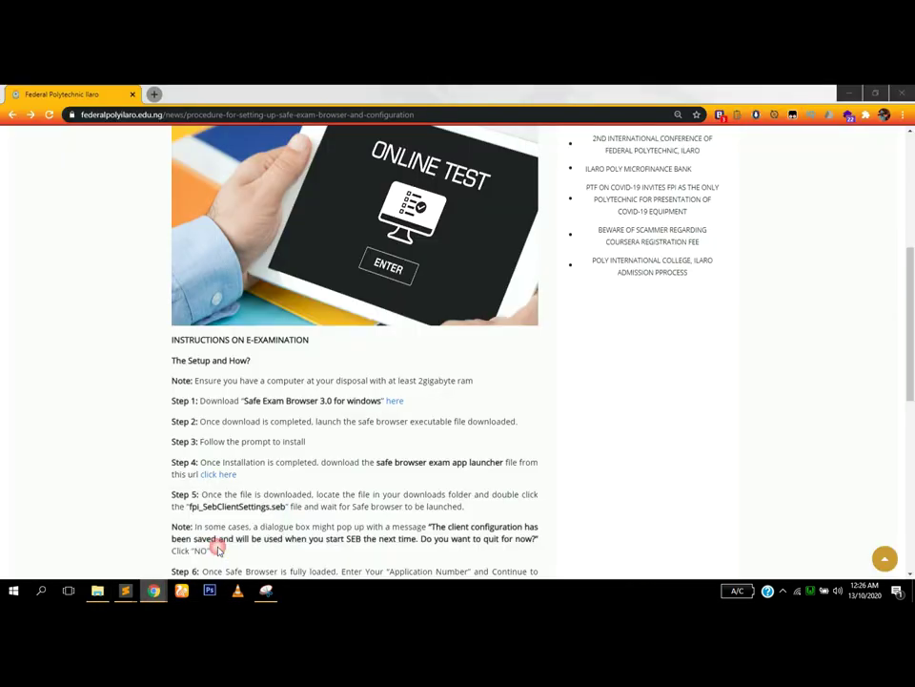
{"action": "scroll", "coordinate": [277, 438], "scroll_direction": "down", "scroll_amount": 1}
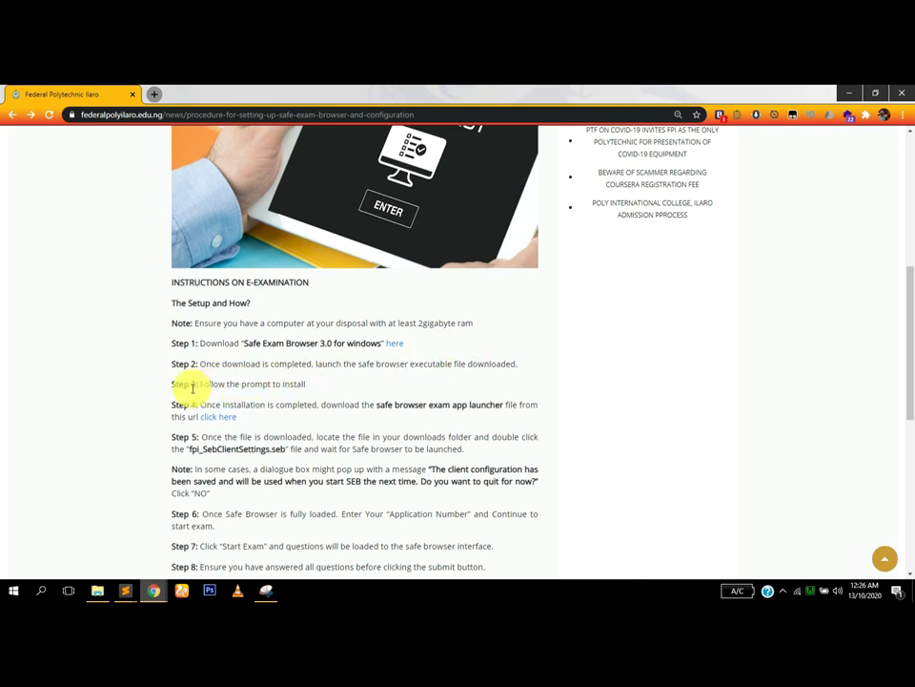
{"action": "scroll", "coordinate": [252, 378], "scroll_direction": "down", "scroll_amount": 1}
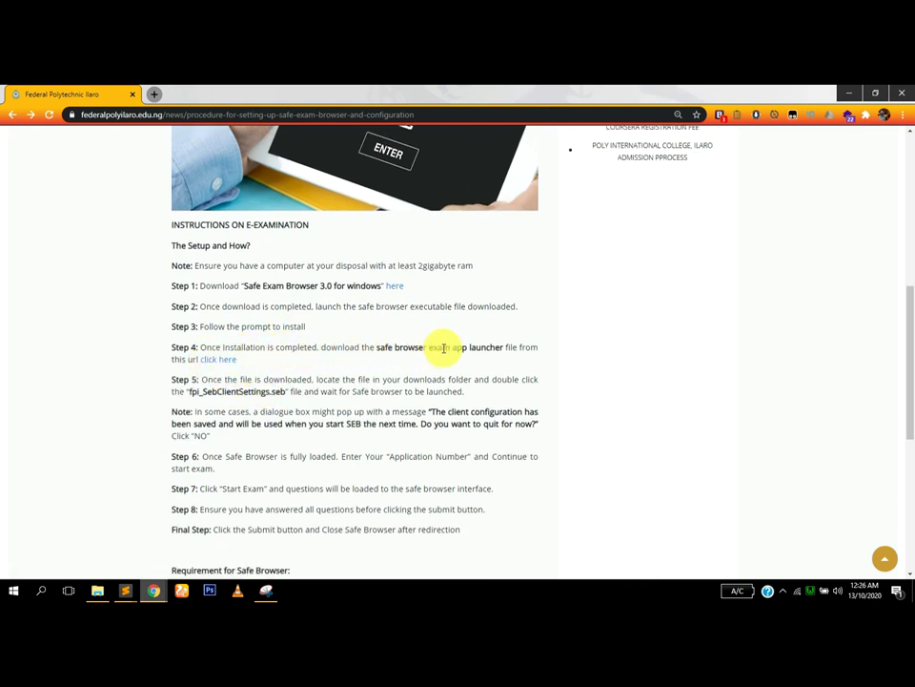
{"action": "left_click", "coordinate": [508, 348]}
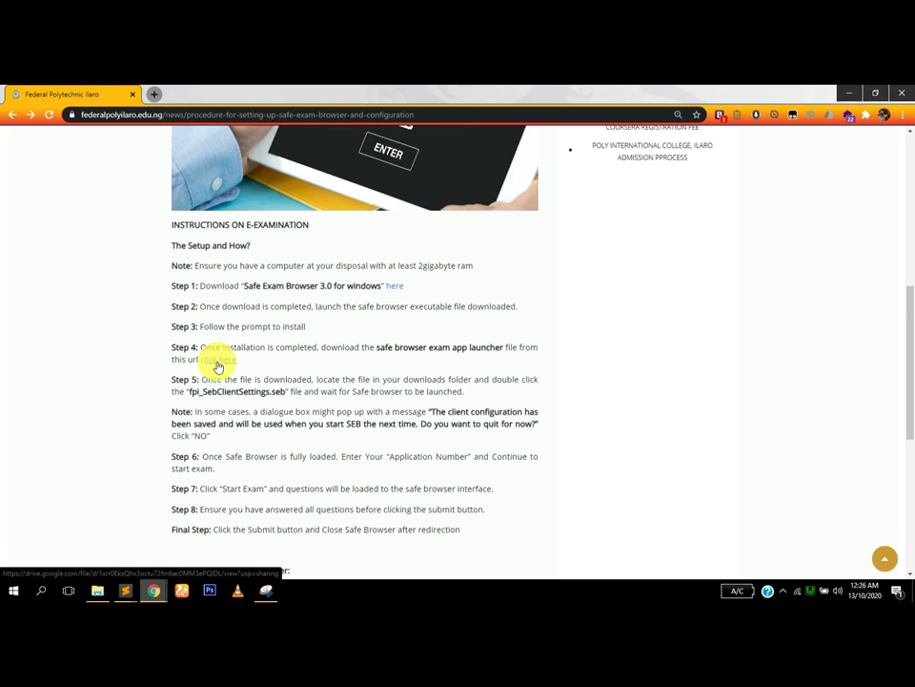
- Locate the fpi_SebClientSettings file on the desktop, leaving its name as it is
{"action": "left_click", "coordinate": [913, 591]}
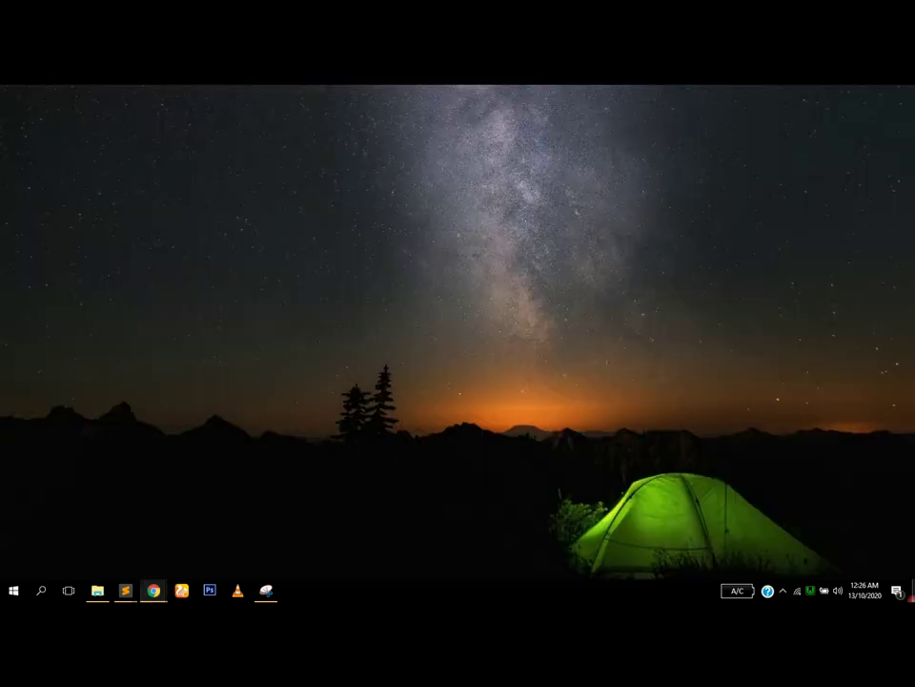
{"action": "left_click", "coordinate": [106, 534]}
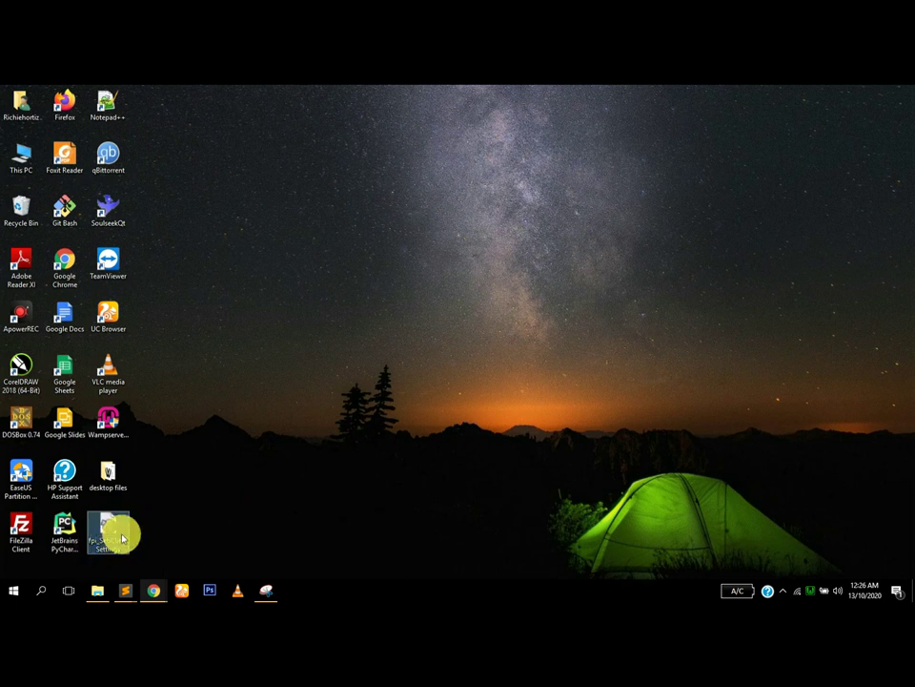
{"action": "left_click", "coordinate": [108, 536]}
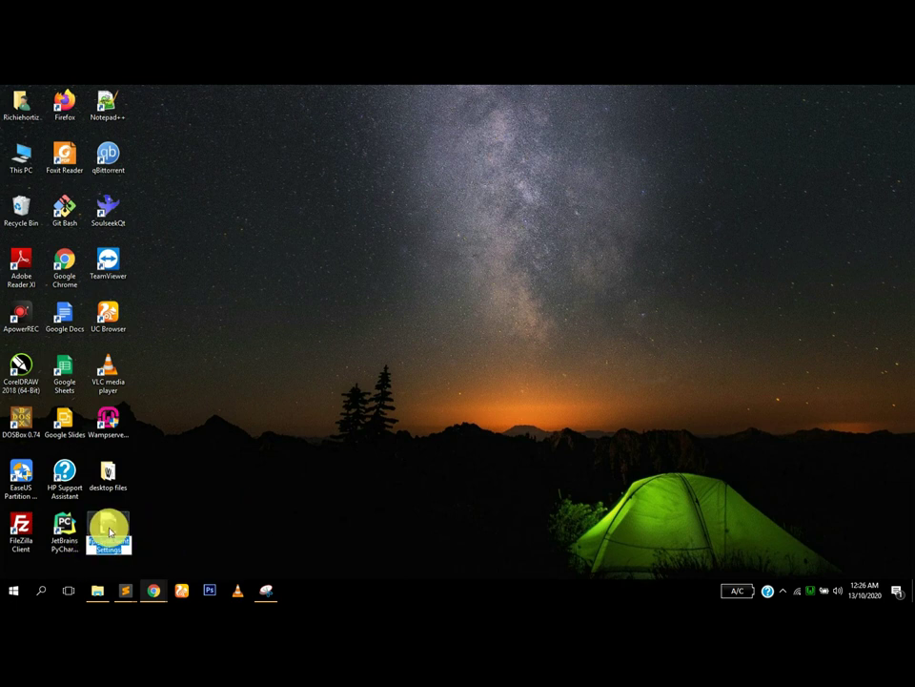
{"action": "left_click", "coordinate": [190, 537]}
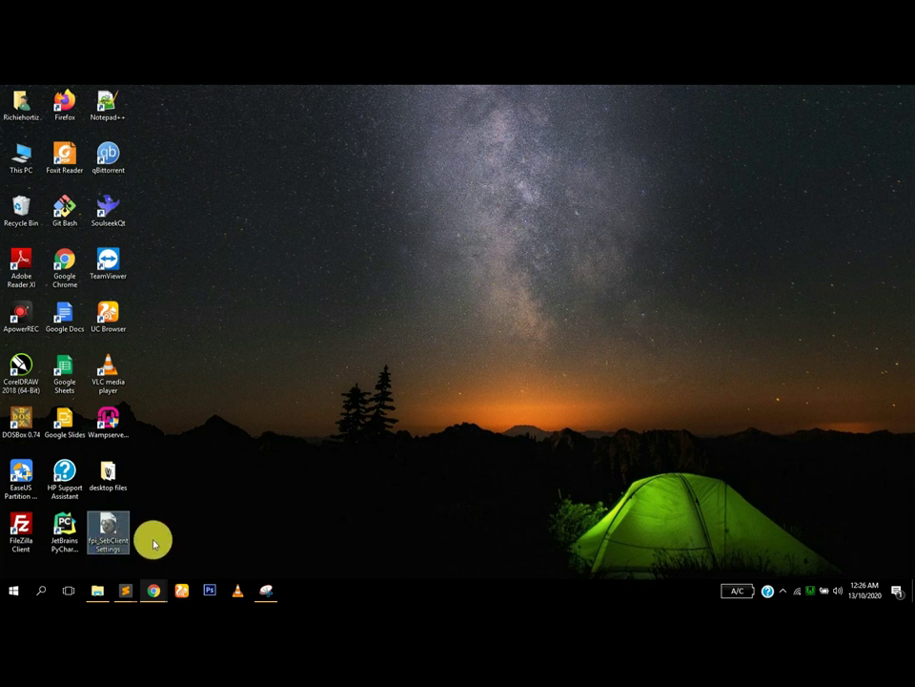
- Go back to the article in Chrome and highlight the fpi_SebClientSettings file name in Step 5
{"action": "mouse_move", "coordinate": [158, 588]}
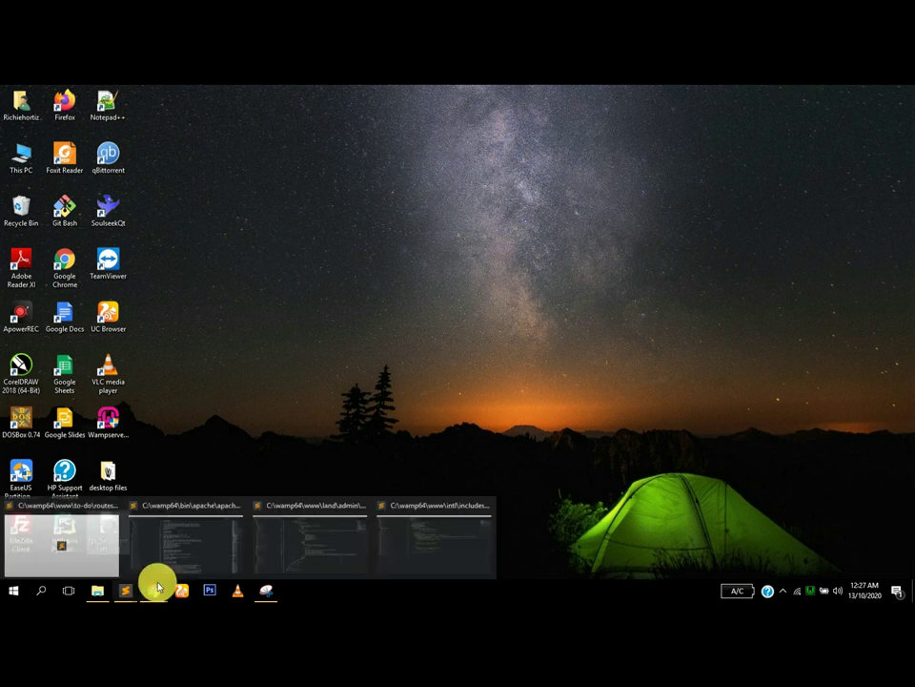
{"action": "left_click", "coordinate": [181, 542]}
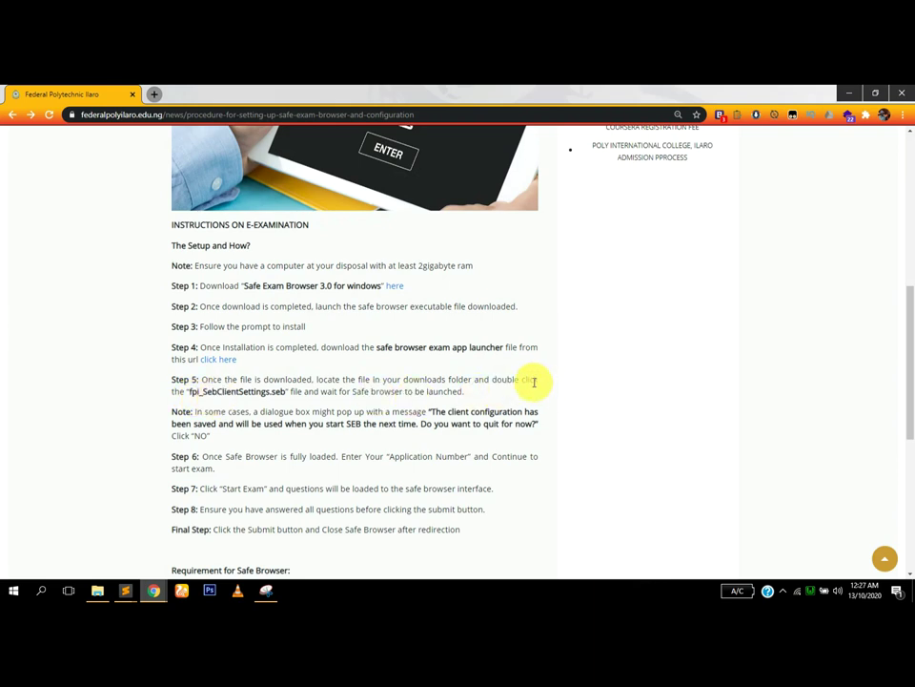
{"action": "double_click", "coordinate": [202, 391]}
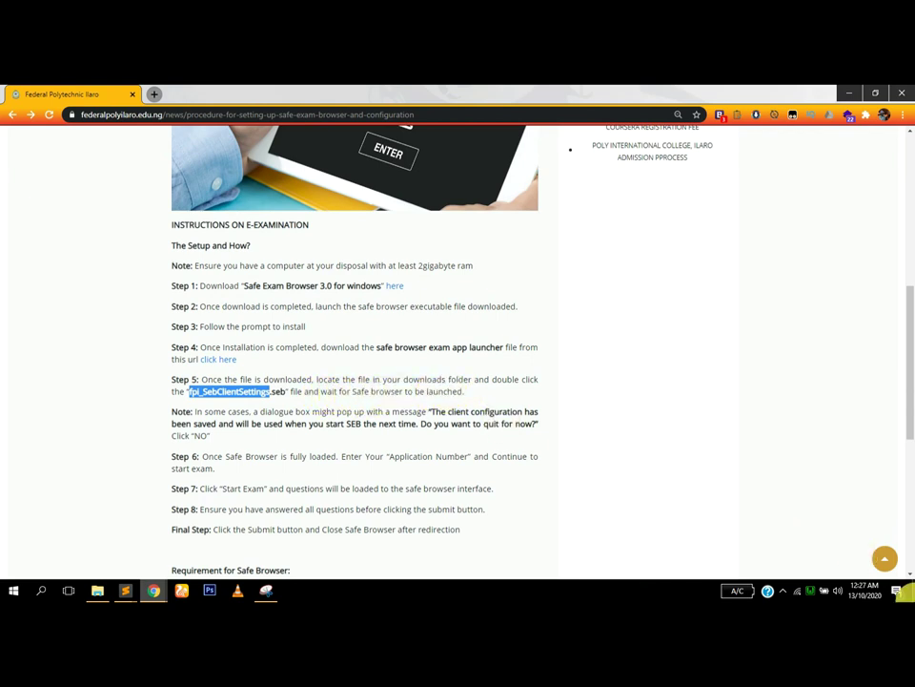
- Launch Safe Exam Browser with the fpi_SebClientSettings file on the desktop and decline to quit after the client configuration is saved
{"action": "key", "text": "super+d"}
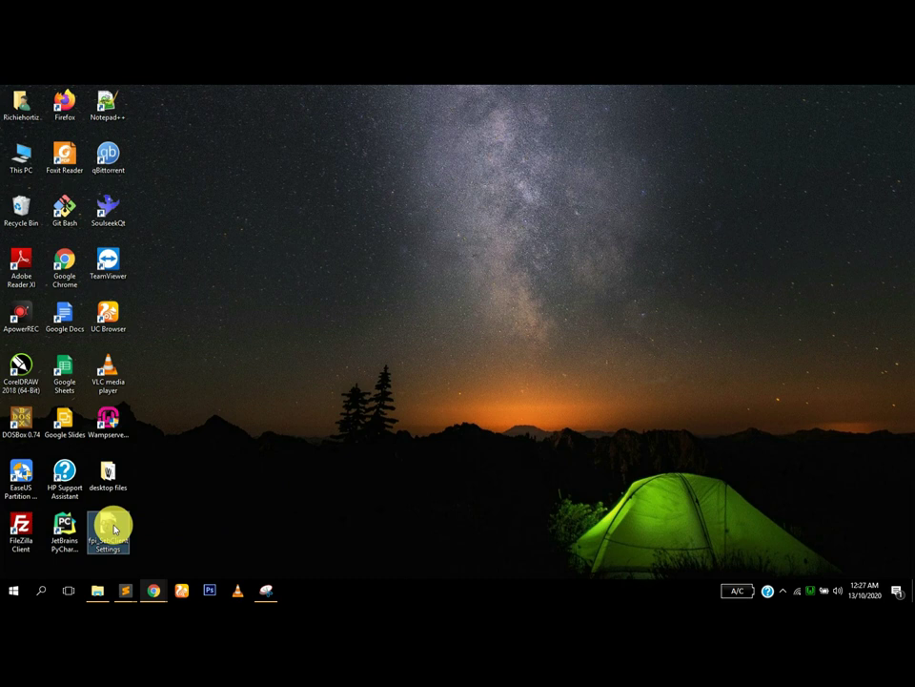
{"action": "left_click", "coordinate": [319, 528]}
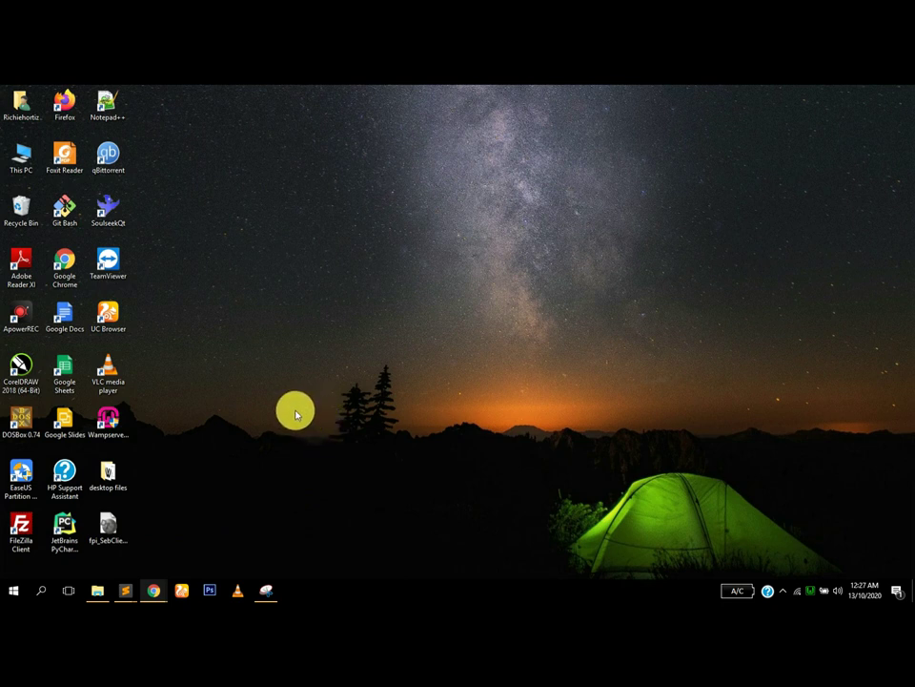
{"action": "double_click", "coordinate": [112, 525]}
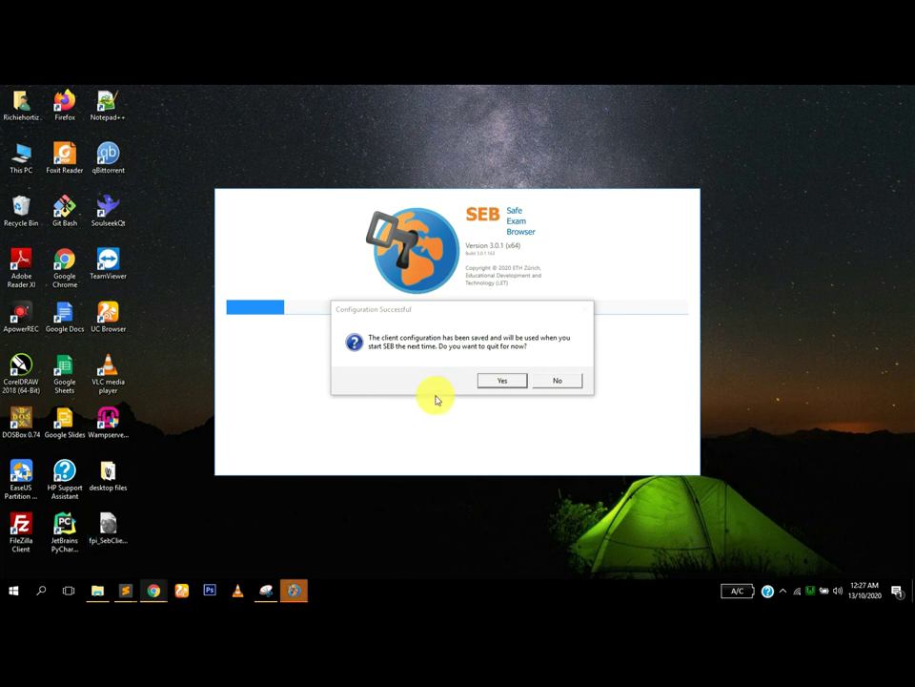
{"action": "left_click_drag", "start_coordinate": [490, 310], "coordinate": [488, 284]}
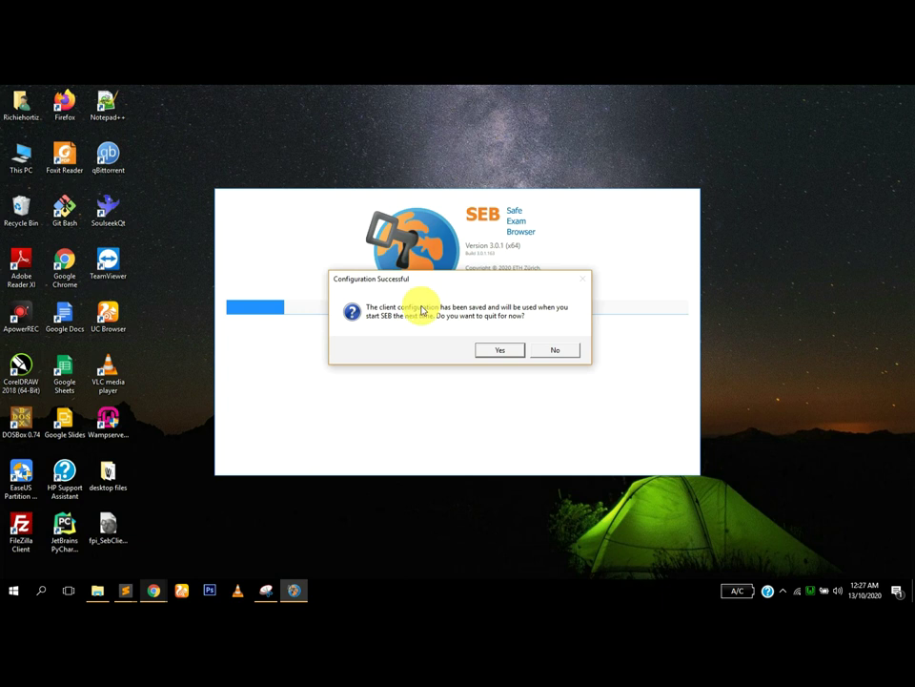
{"action": "left_click_drag", "start_coordinate": [371, 278], "coordinate": [432, 292]}
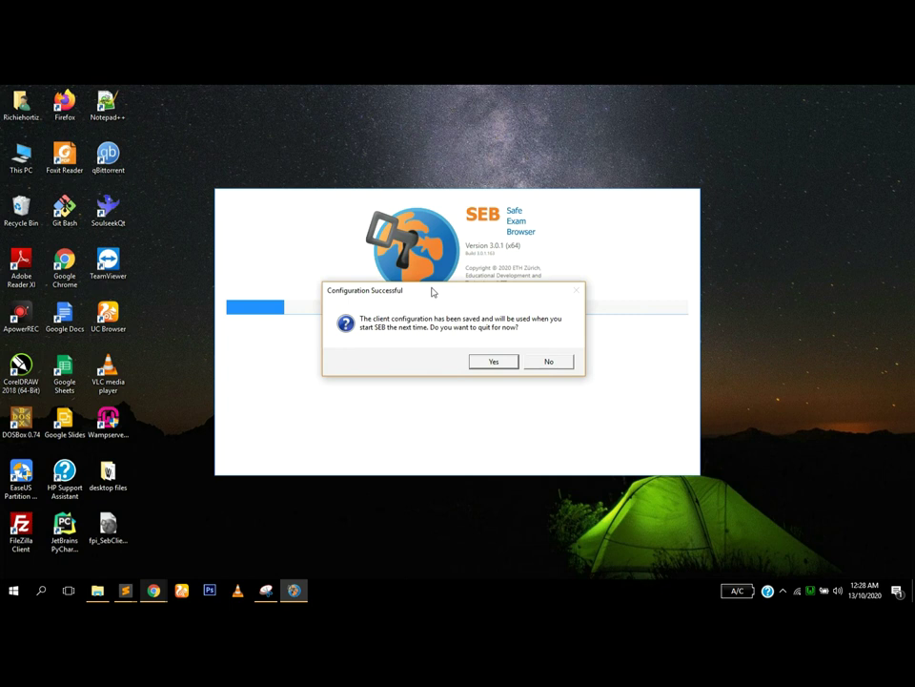
{"action": "left_click", "coordinate": [549, 363]}
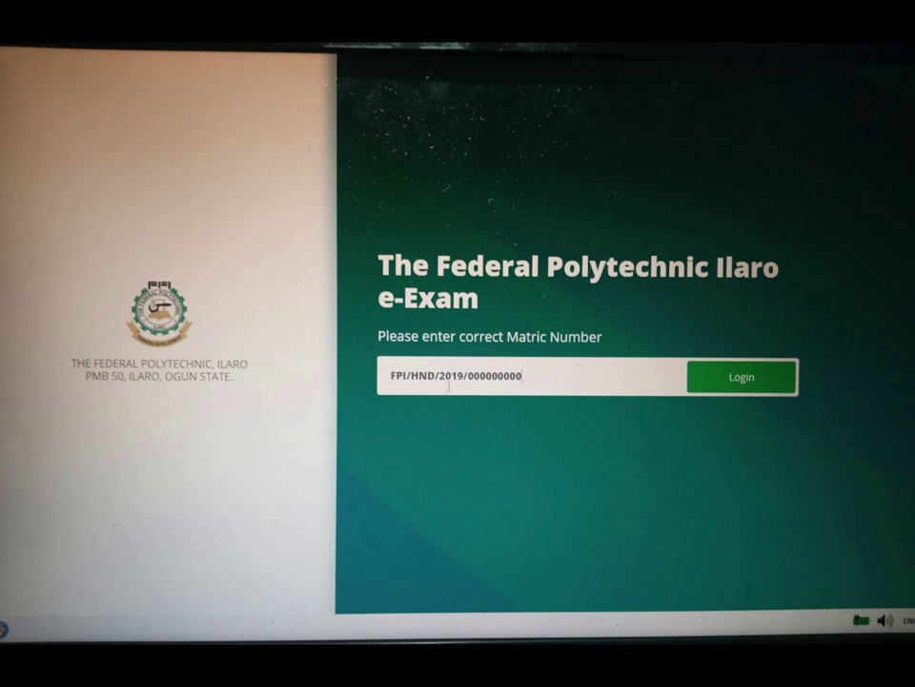
- Log in to the e-Exam with the entered matric number, submit the exam and confirm the submission
{"action": "left_click", "coordinate": [741, 377]}
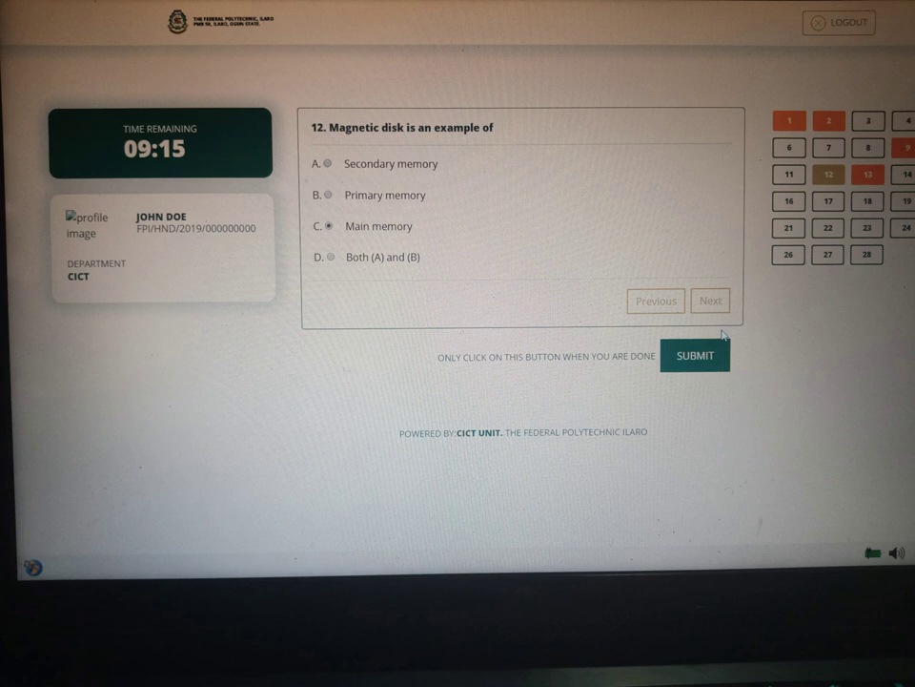
{"action": "left_click", "coordinate": [695, 355]}
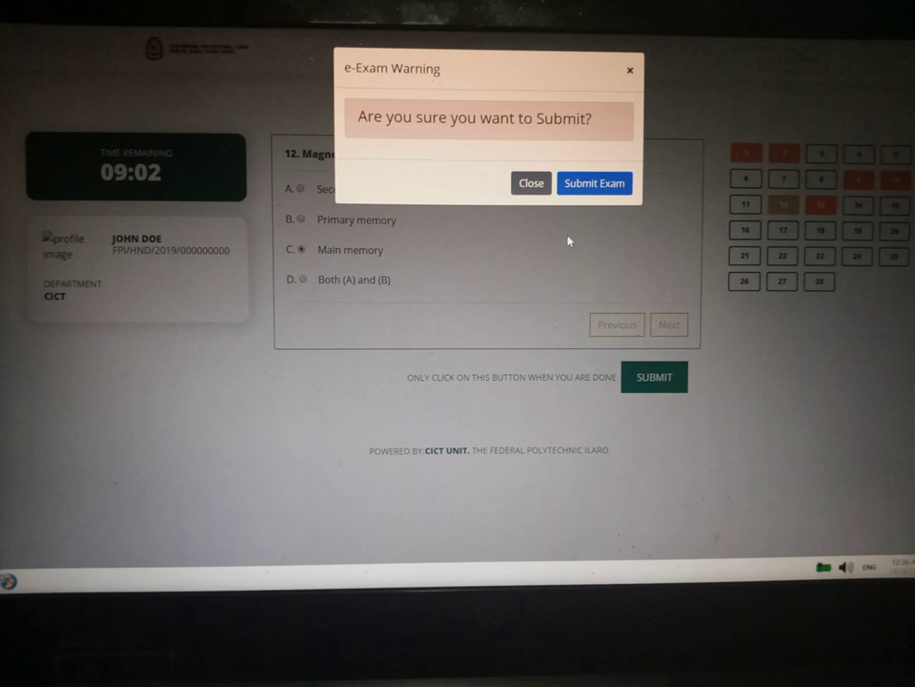
{"action": "left_click", "coordinate": [595, 183]}
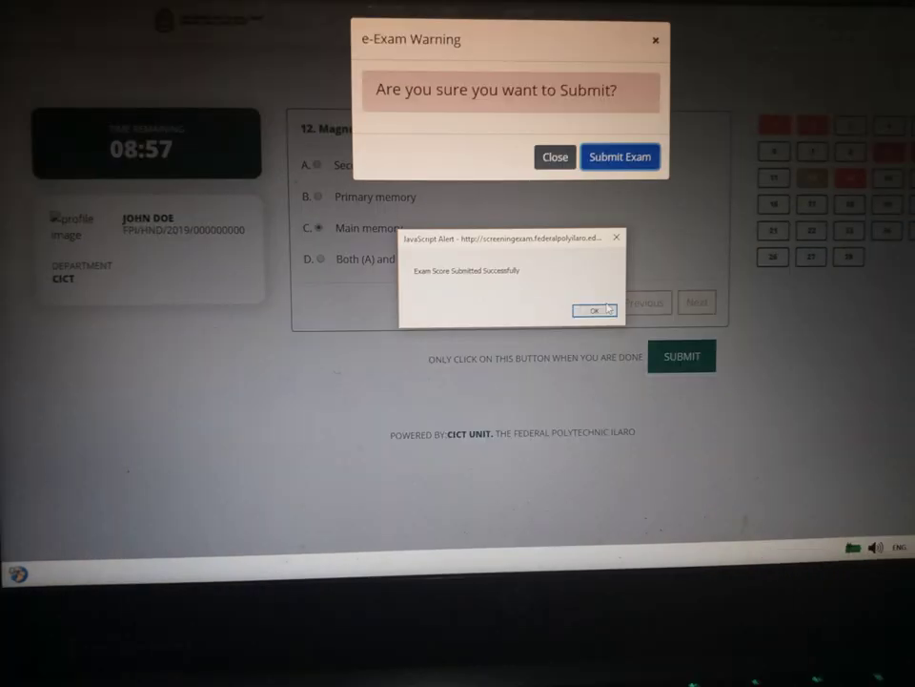